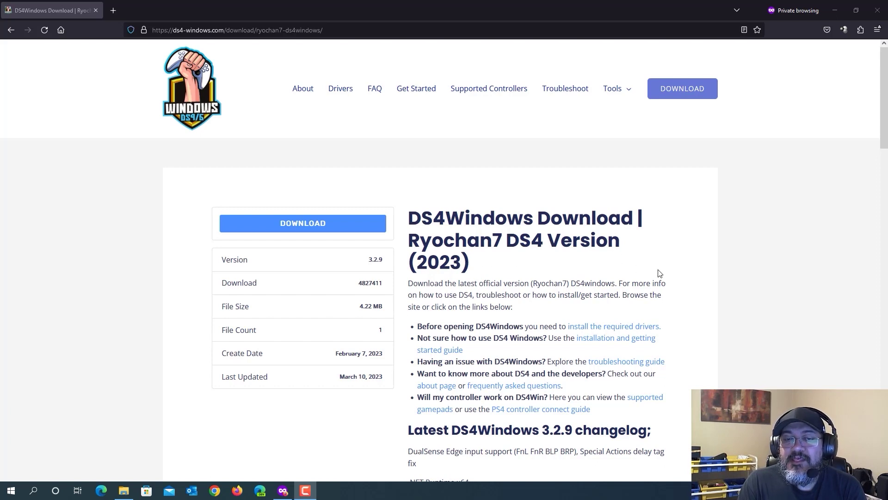
Download the DS4Windows 3.2.9 zip and extract it into the Downloads folder.
{"action": "left_click_drag", "start_coordinate": [367, 260], "coordinate": [391, 264]}
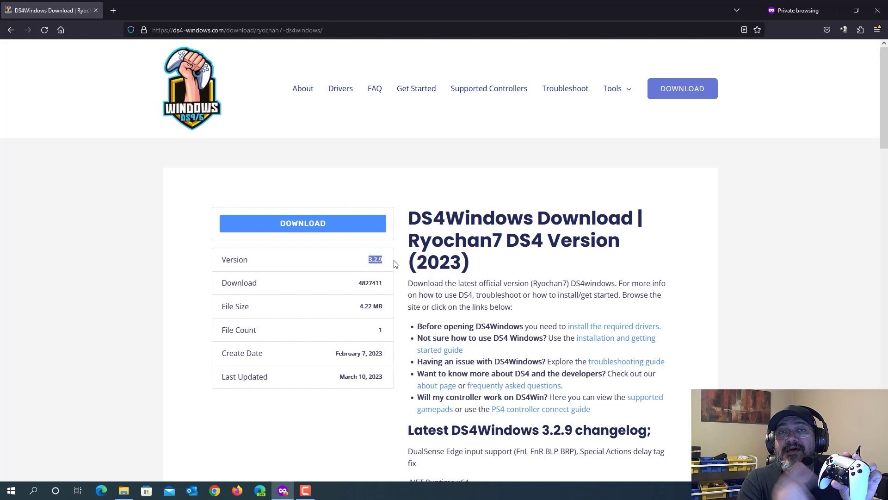
{"action": "left_click", "coordinate": [310, 226]}
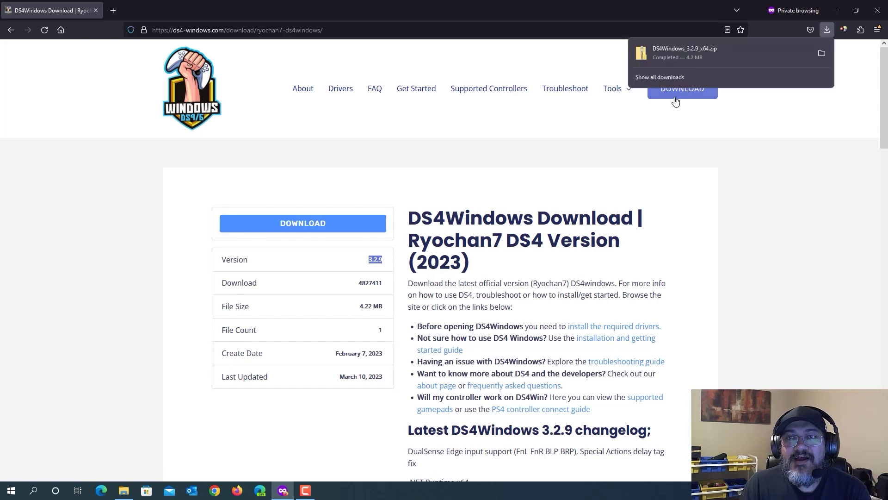
{"action": "left_click", "coordinate": [701, 46]}
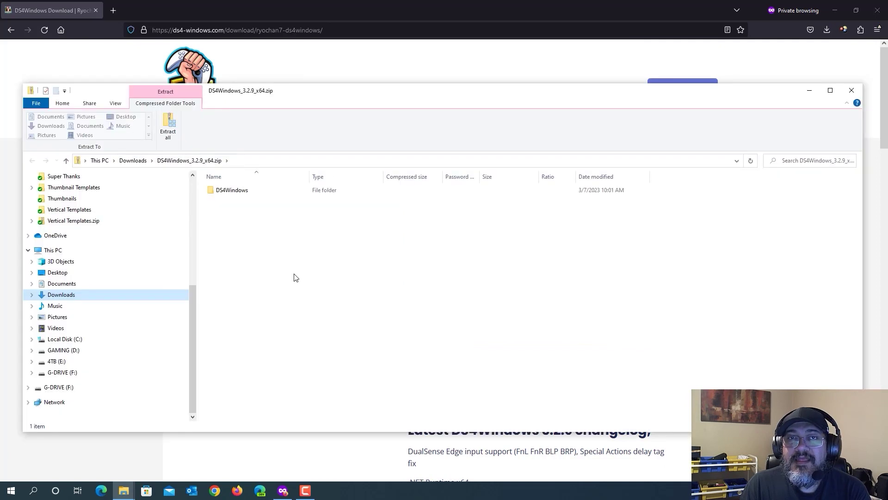
{"action": "left_click", "coordinate": [174, 125]}
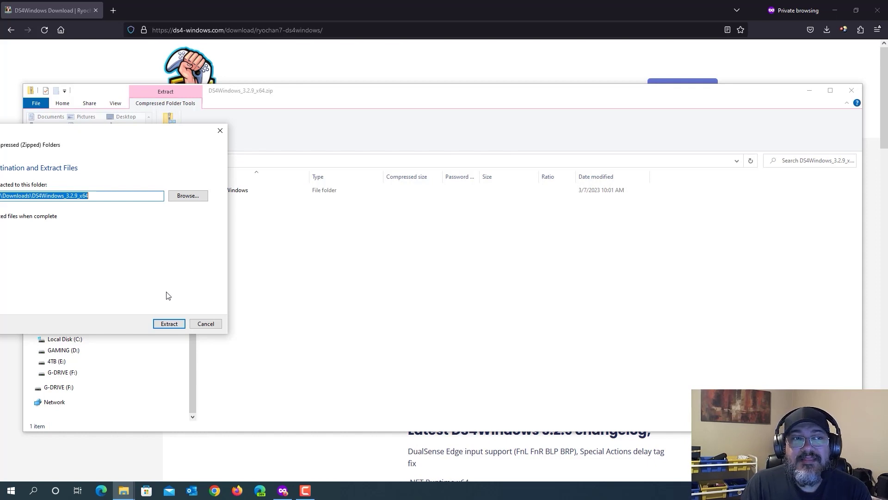
{"action": "left_click", "coordinate": [169, 324]}
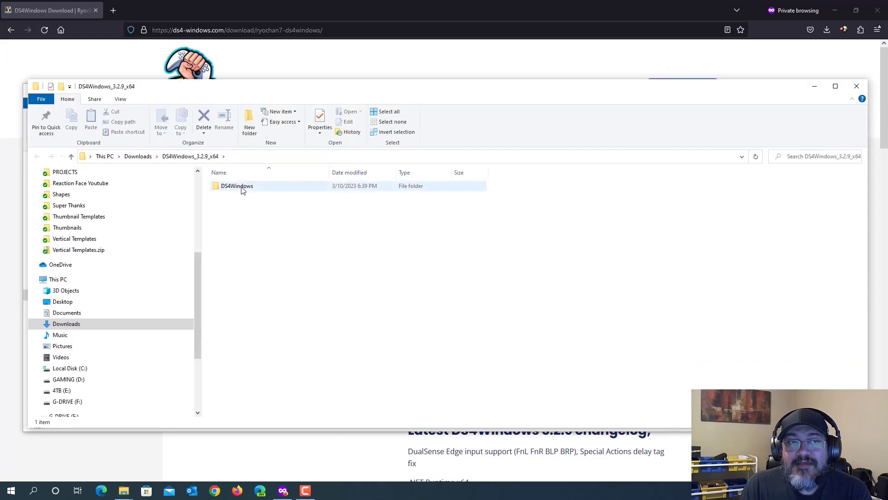
Launch DS4Windows.exe from the extracted folder, choosing AppData to store settings.
{"action": "double_click", "coordinate": [242, 189]}
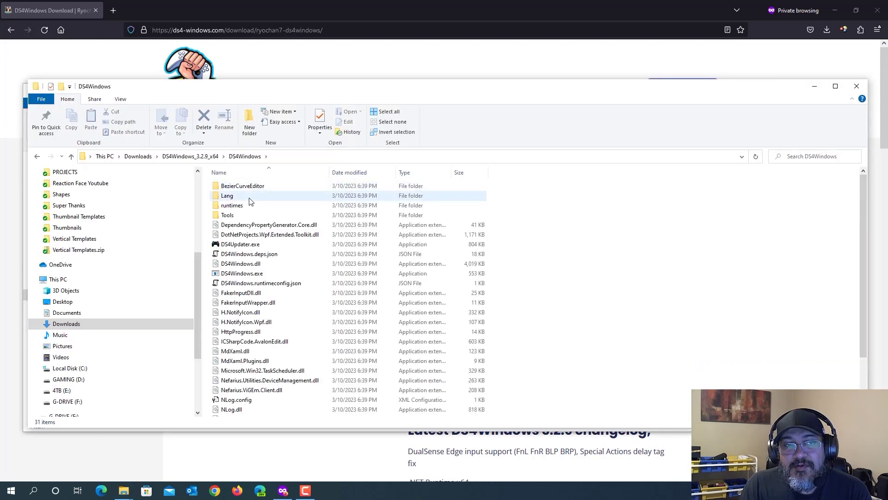
{"action": "double_click", "coordinate": [251, 313]}
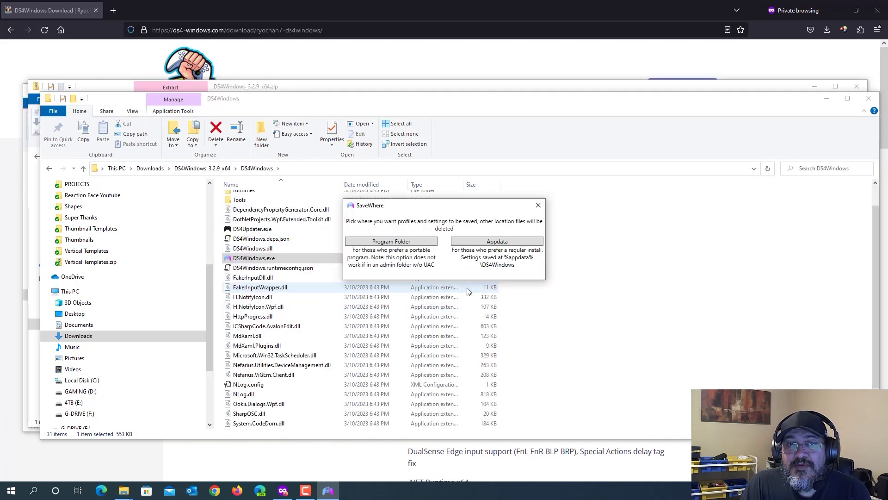
{"action": "left_click", "coordinate": [500, 241]}
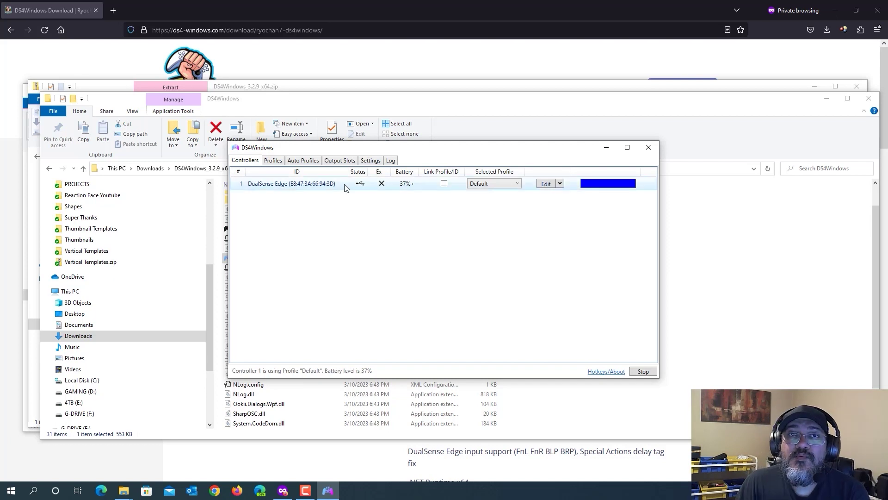
Edit the Default profile and find the unassigned Function Left and Bottom Left/Right Paddle mappings.
{"action": "left_click", "coordinate": [561, 185]}
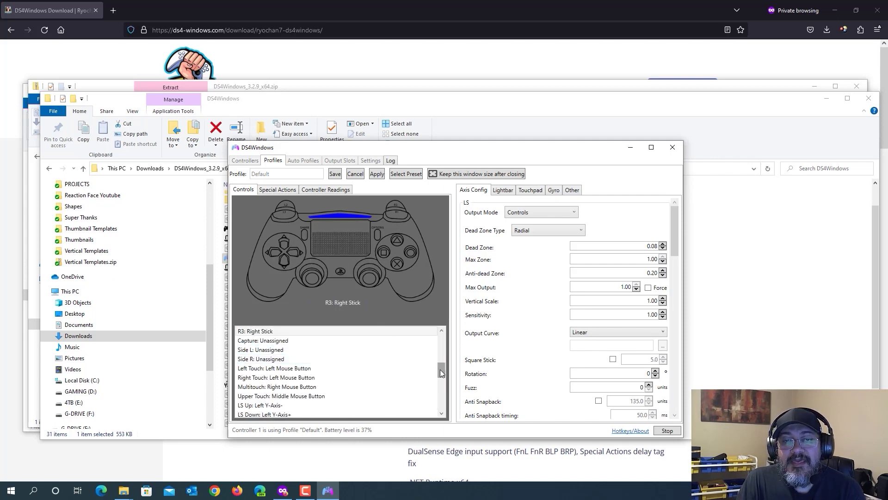
{"action": "left_click_drag", "start_coordinate": [440, 369], "coordinate": [443, 410]}
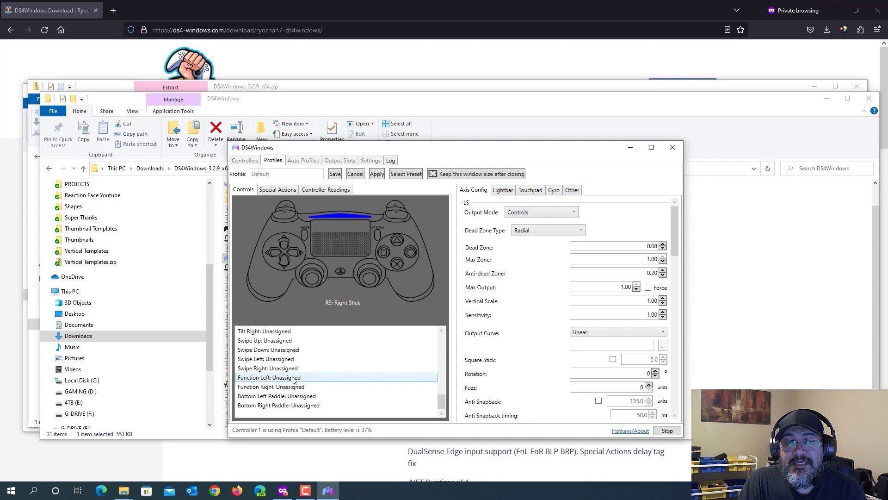
{"action": "left_click", "coordinate": [263, 377]}
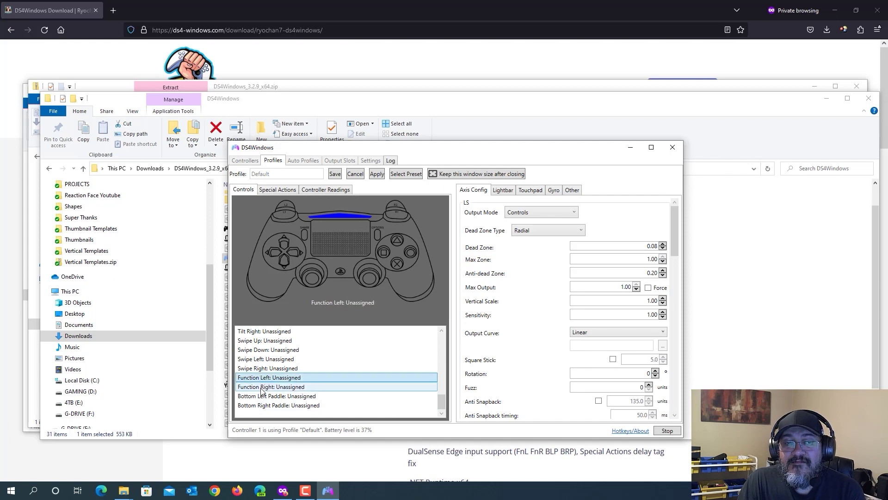
{"action": "left_click", "coordinate": [271, 397]}
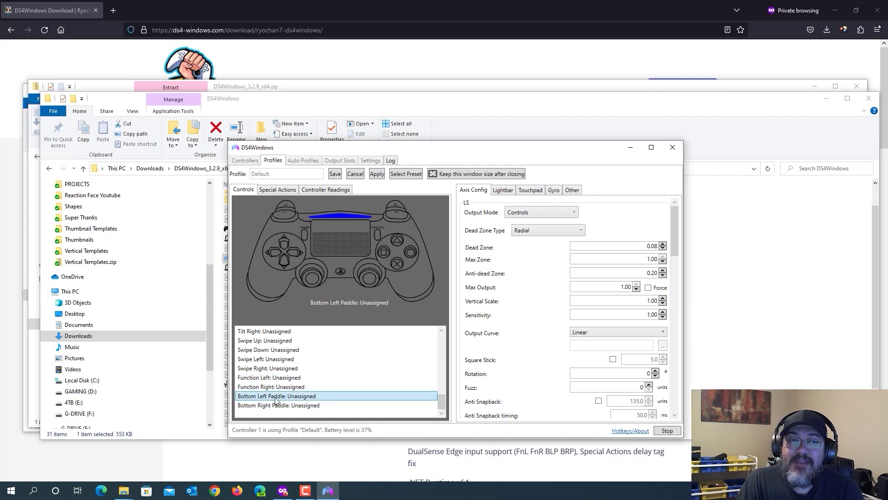
{"action": "left_click", "coordinate": [275, 406]}
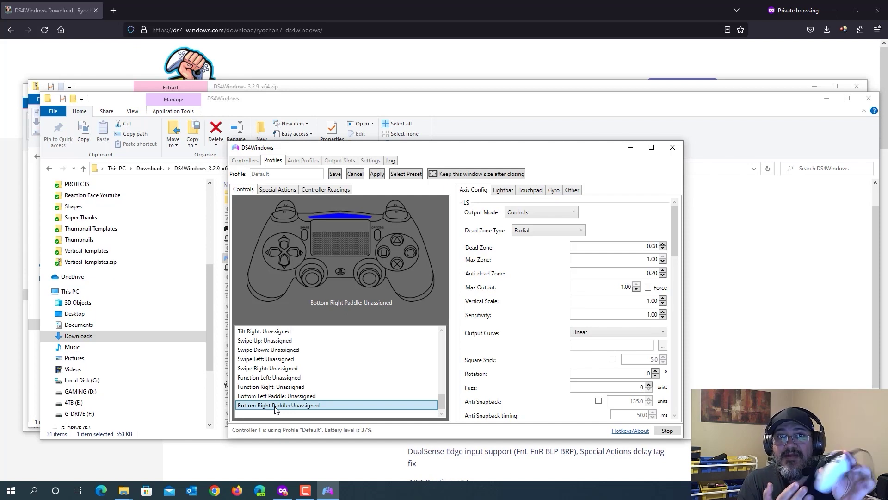
{"action": "left_click", "coordinate": [296, 397]}
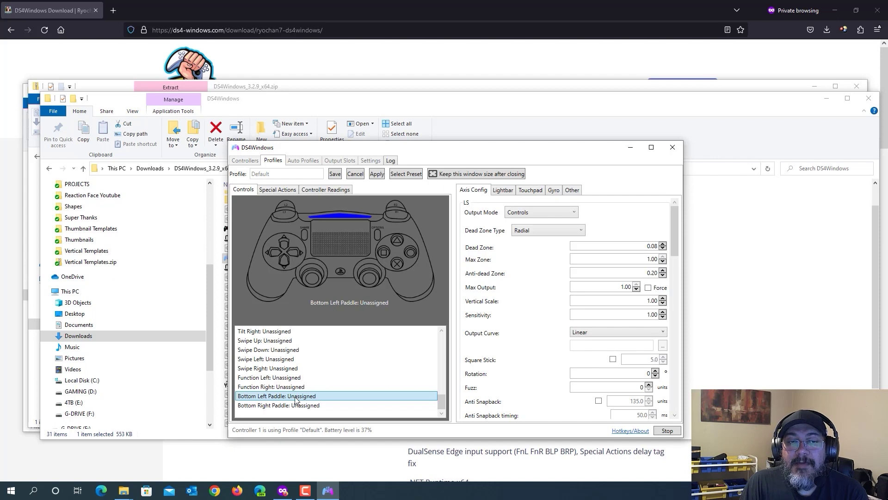
Leave Bottom Left Paddle unchanged and view the Other settings, showing Xbox 360 emulation.
{"action": "double_click", "coordinate": [296, 398]}
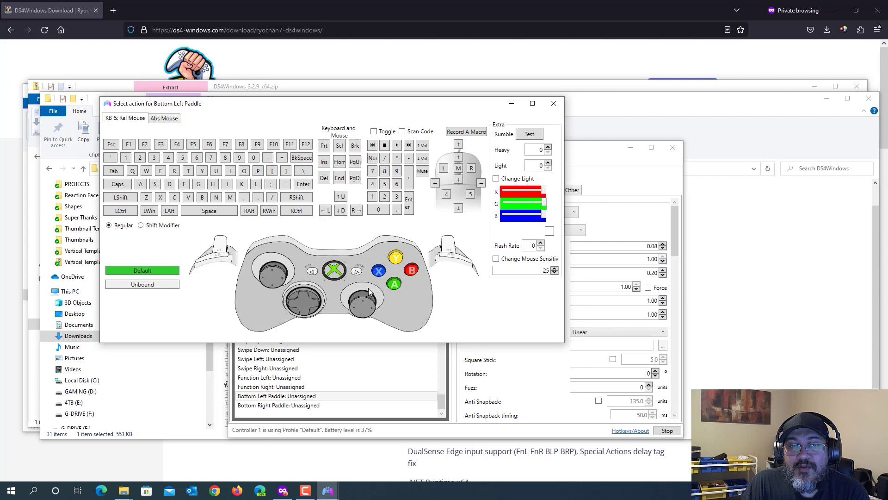
{"action": "left_click", "coordinate": [554, 104]}
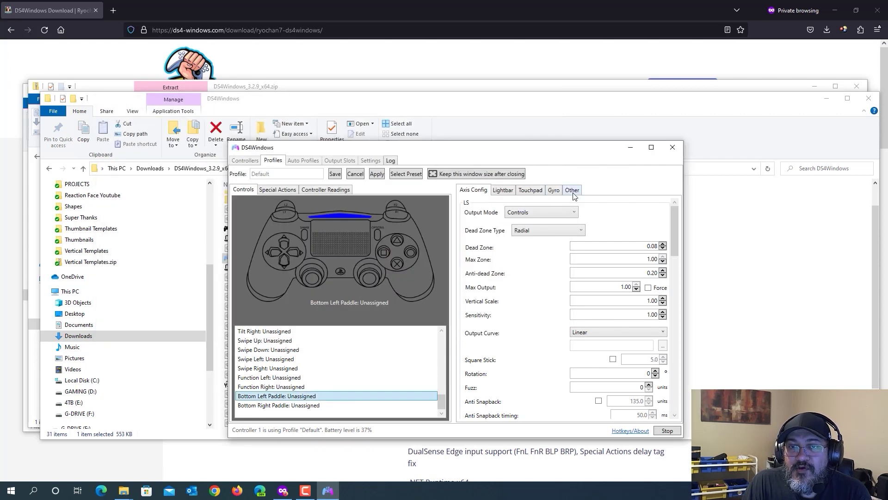
{"action": "left_click", "coordinate": [572, 190]}
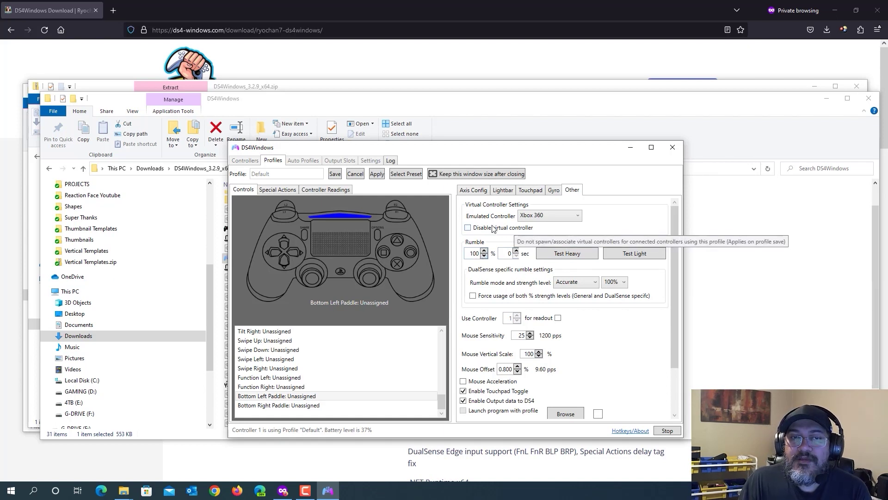
Map the Bottom Left Paddle to A and the Bottom Right Paddle to B.
{"action": "left_click", "coordinate": [300, 387]}
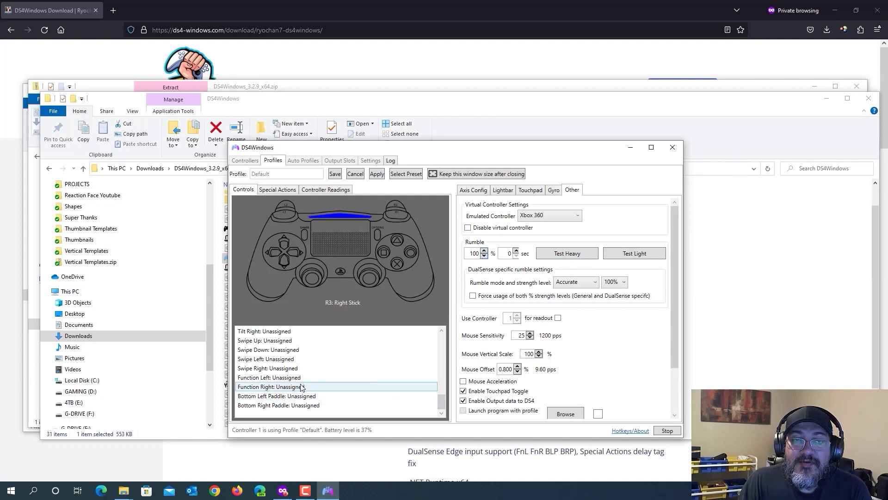
{"action": "double_click", "coordinate": [277, 396]}
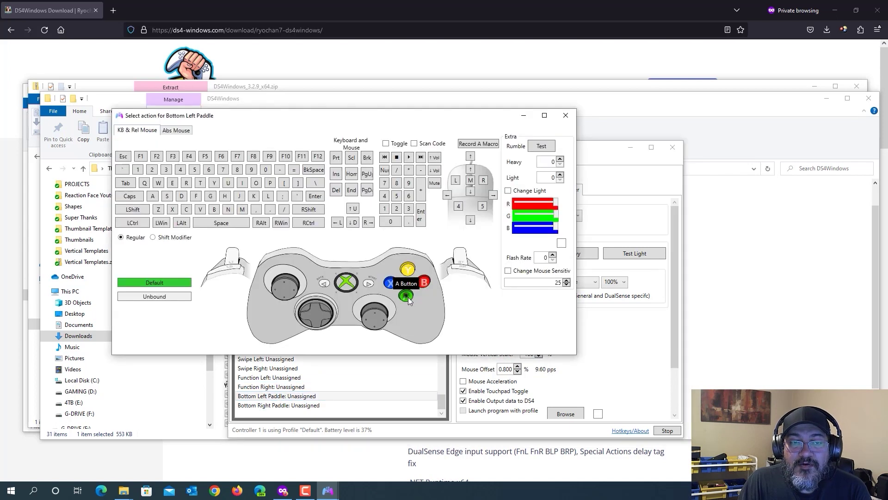
{"action": "left_click", "coordinate": [406, 296]}
{"action": "double_click", "coordinate": [279, 405]}
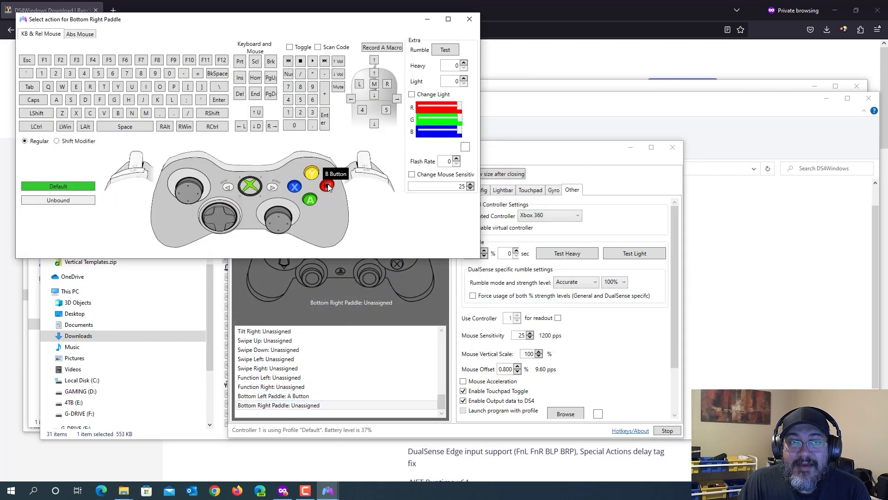
{"action": "left_click", "coordinate": [327, 186]}
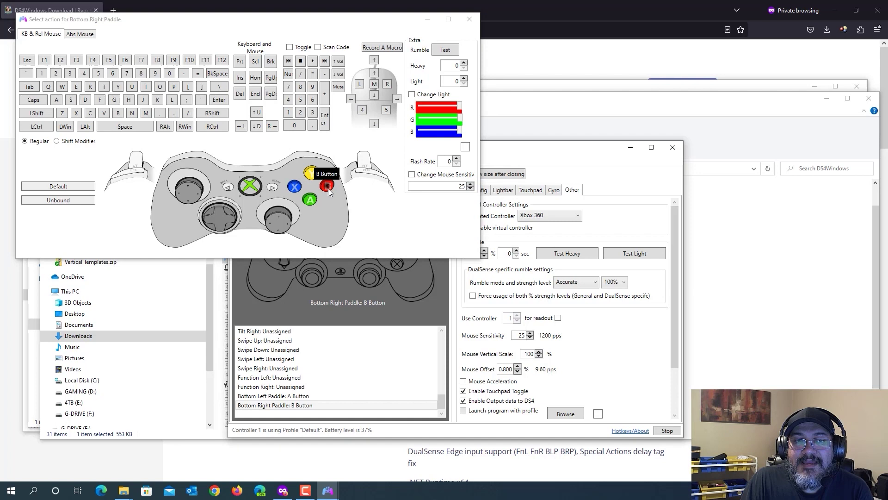
{"action": "left_click", "coordinate": [327, 378]}
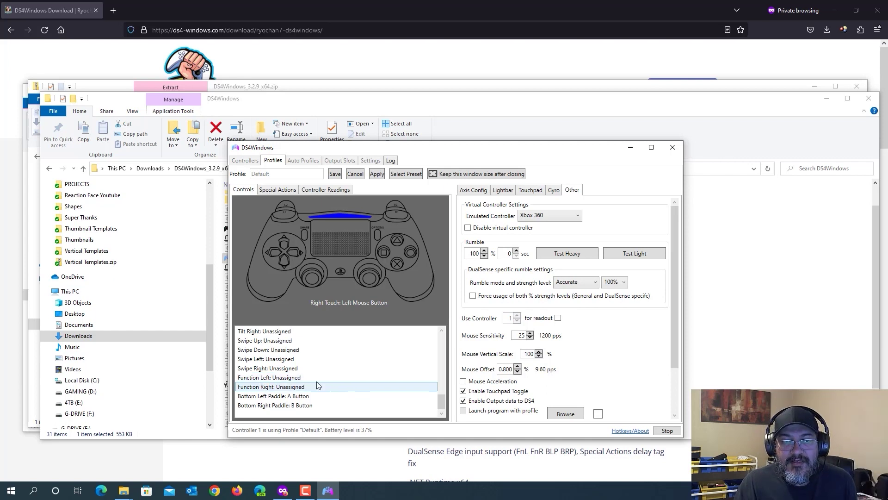
Map Function Left to X and Function Right to Y.
{"action": "double_click", "coordinate": [294, 377]}
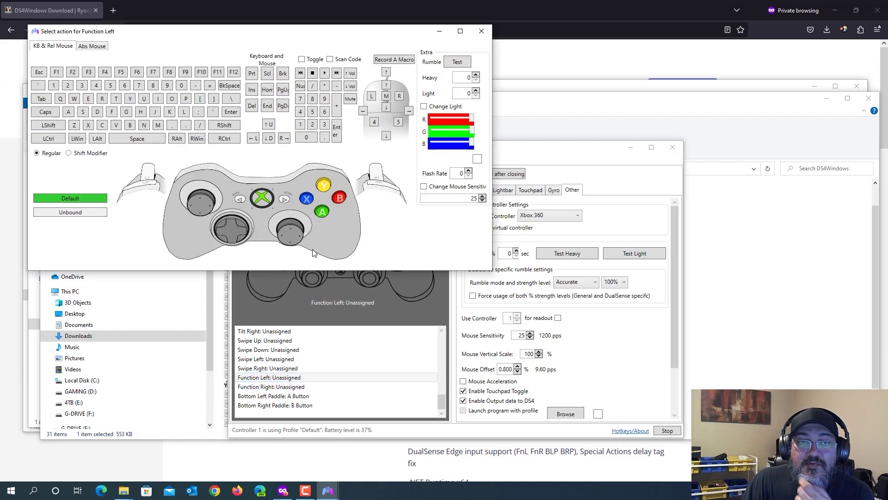
{"action": "left_click", "coordinate": [307, 199]}
{"action": "scroll", "coordinate": [305, 393], "scroll_direction": "up", "scroll_amount": 3}
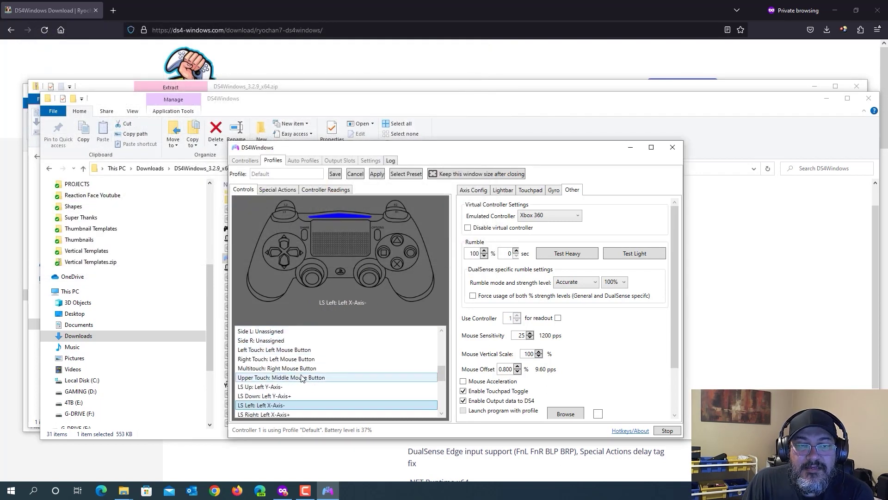
{"action": "scroll", "coordinate": [306, 394], "scroll_direction": "down", "scroll_amount": 3}
{"action": "double_click", "coordinate": [298, 386]}
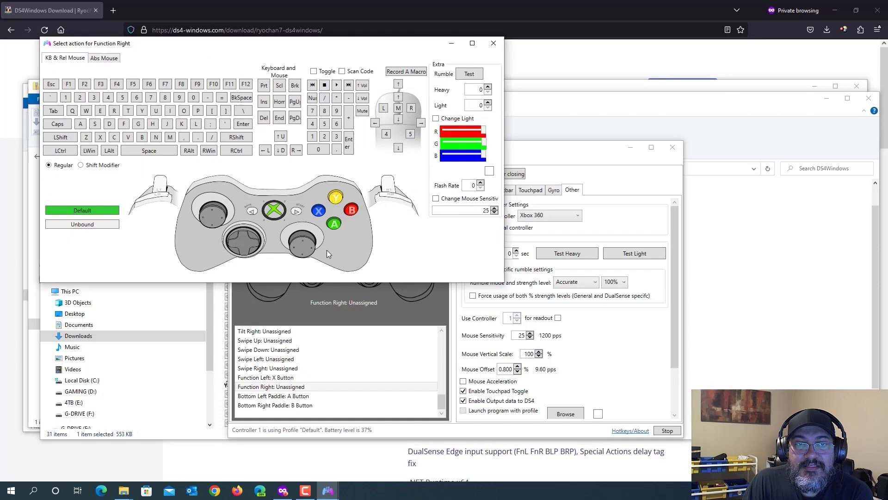
{"action": "left_click", "coordinate": [333, 193]}
{"action": "left_click_drag", "start_coordinate": [442, 370], "coordinate": [441, 408]}
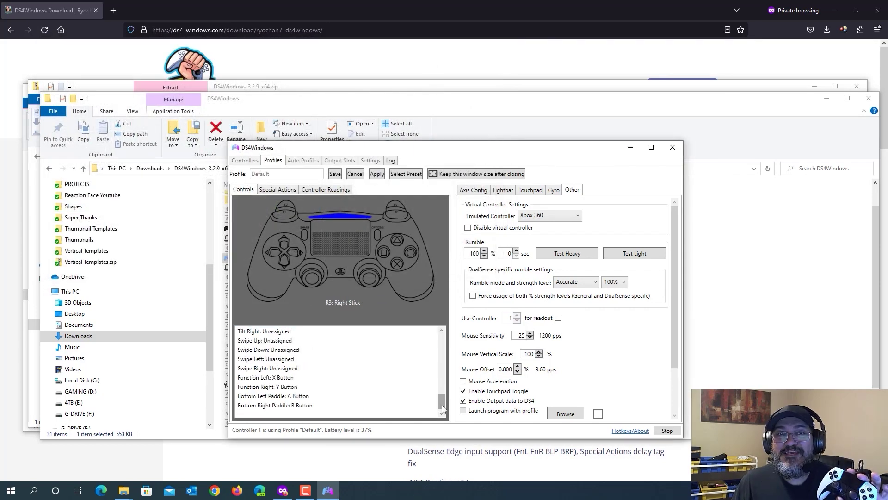